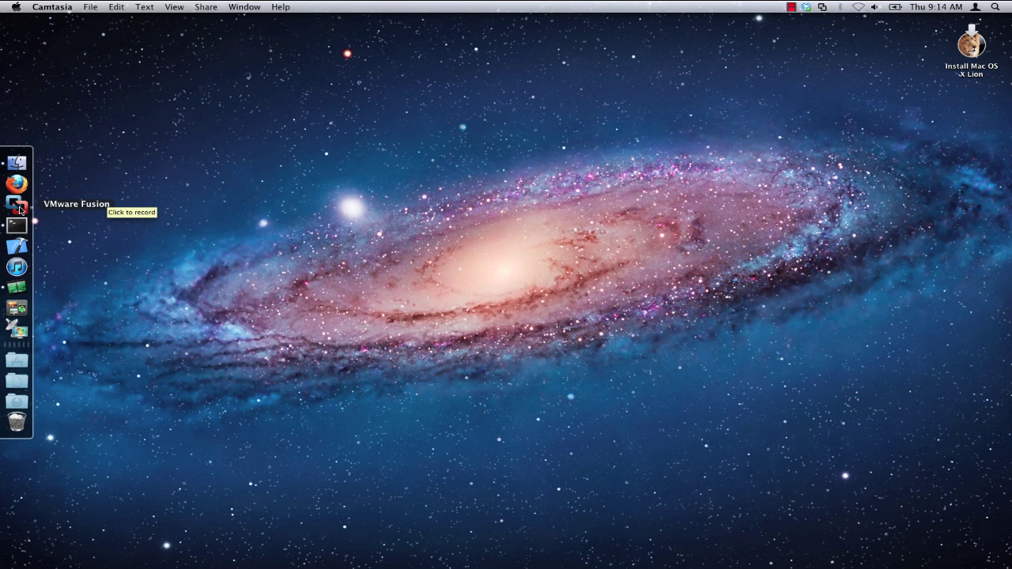
Launch VMware Fusion and start a new VM without a disc, using the Install Mac OS X Lion installer as media.
{"action": "left_click", "coordinate": [18, 205]}
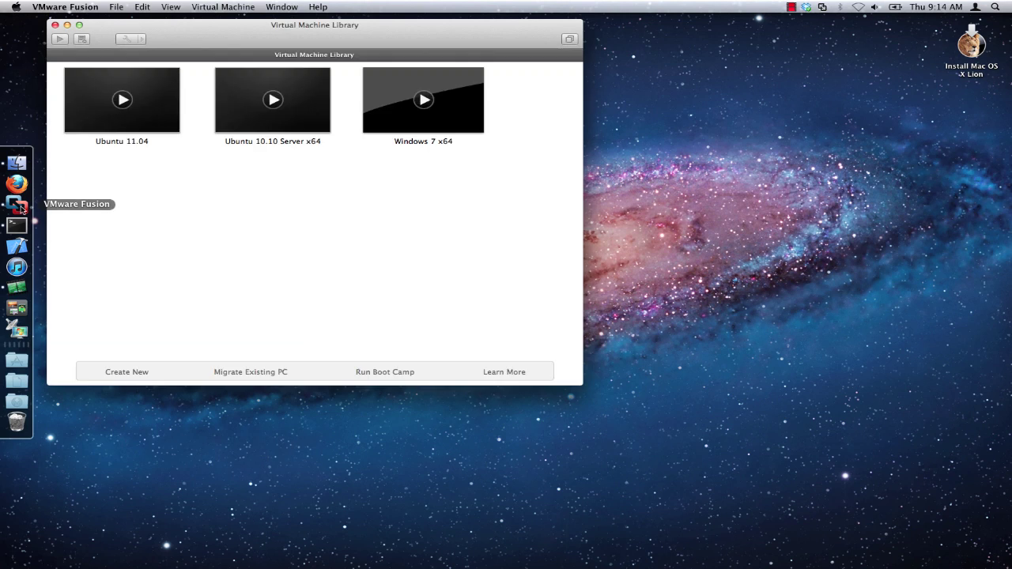
{"action": "left_click", "coordinate": [116, 7]}
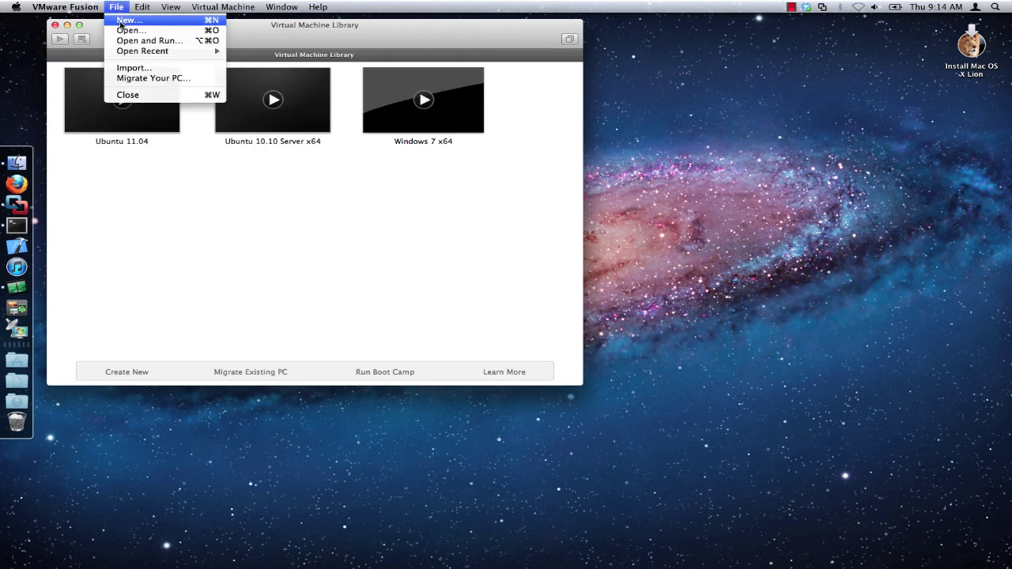
{"action": "left_click", "coordinate": [120, 21]}
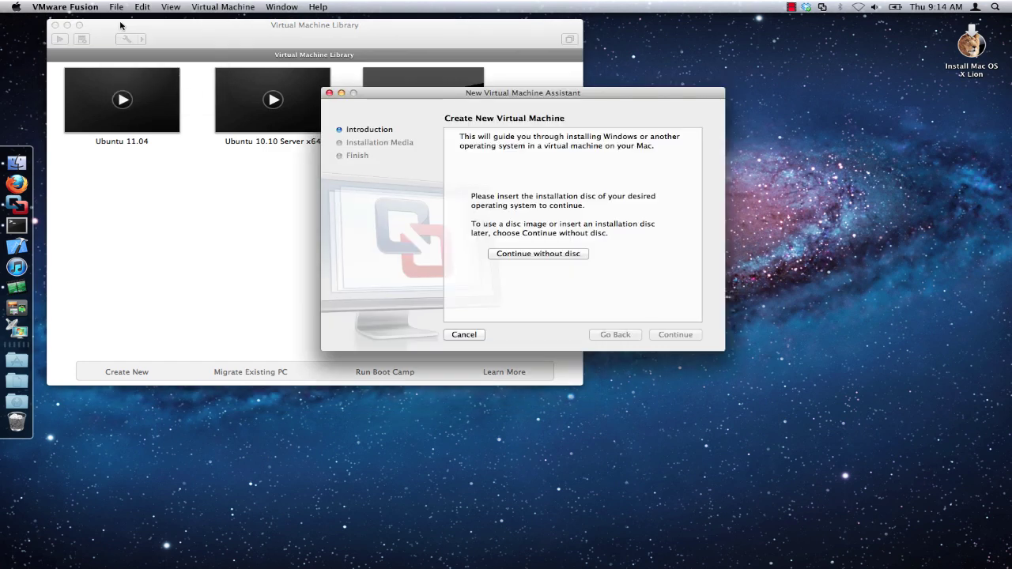
{"action": "left_click", "coordinate": [541, 256]}
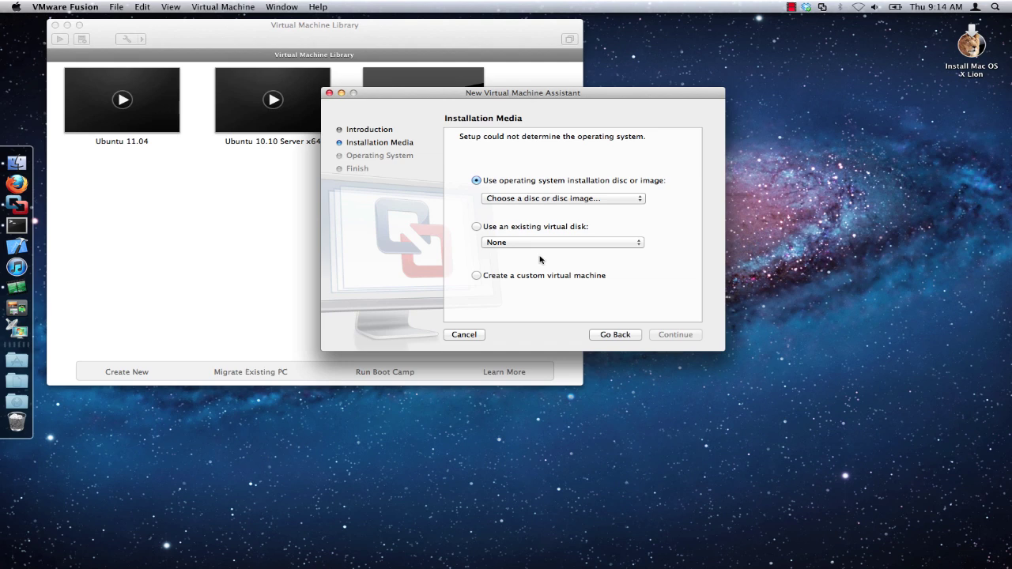
{"action": "left_click_drag", "start_coordinate": [971, 46], "coordinate": [595, 199]}
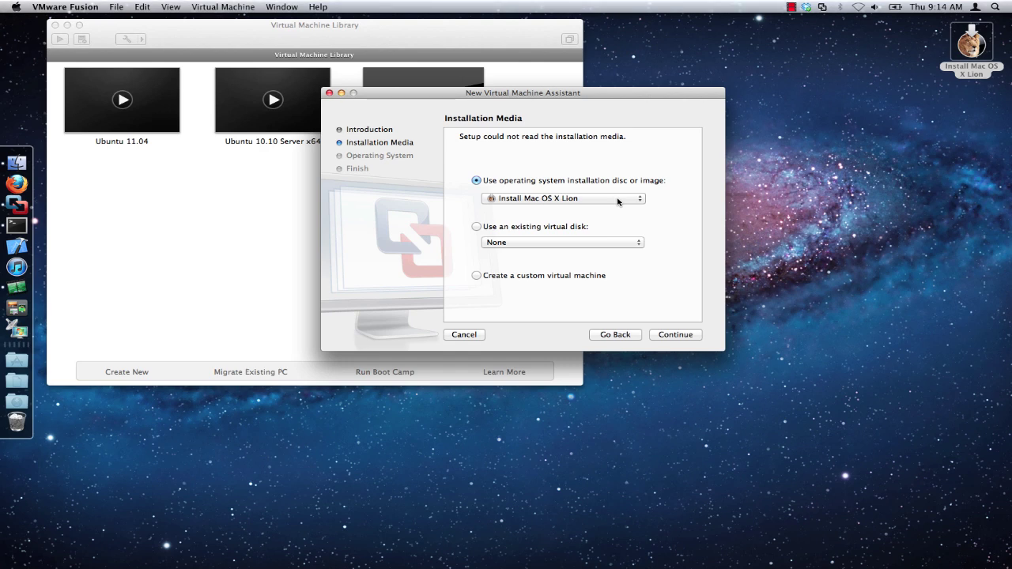
Create an Apple Mac OS X 10.7 64-bit VM and save it in Virtual Machines.
{"action": "left_click", "coordinate": [666, 336]}
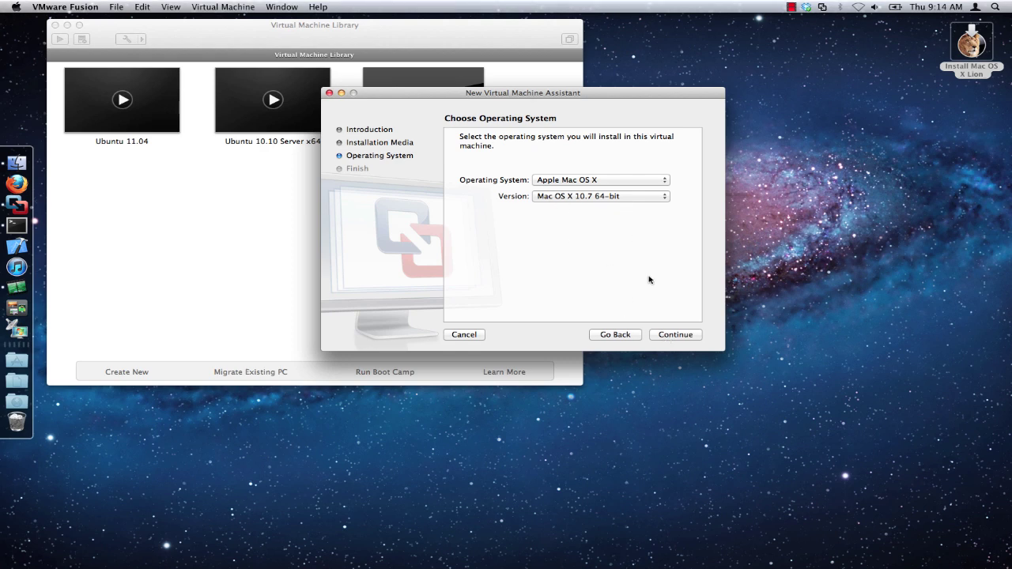
{"action": "left_click", "coordinate": [680, 339]}
{"action": "left_click", "coordinate": [676, 335]}
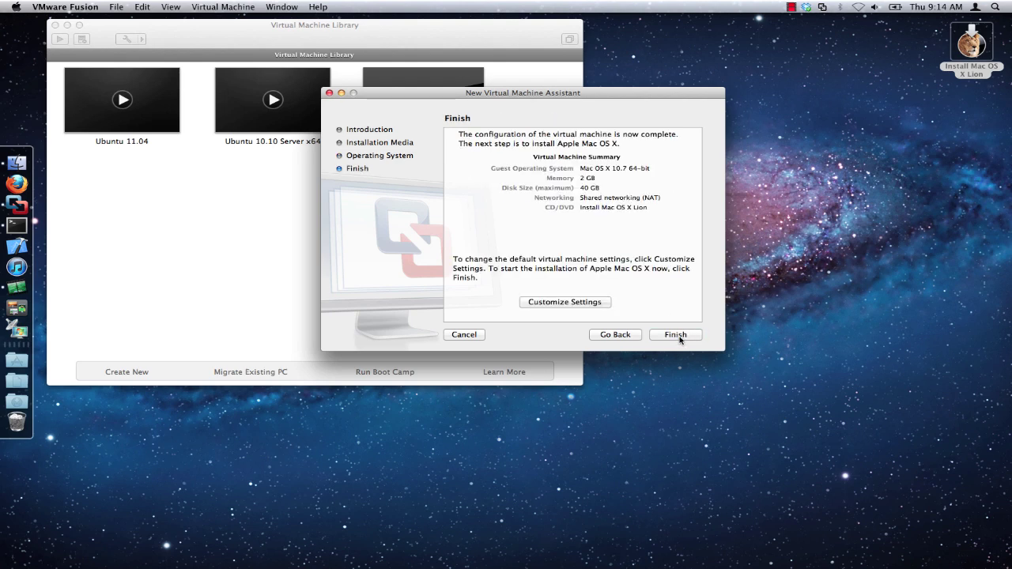
{"action": "left_click", "coordinate": [555, 303]}
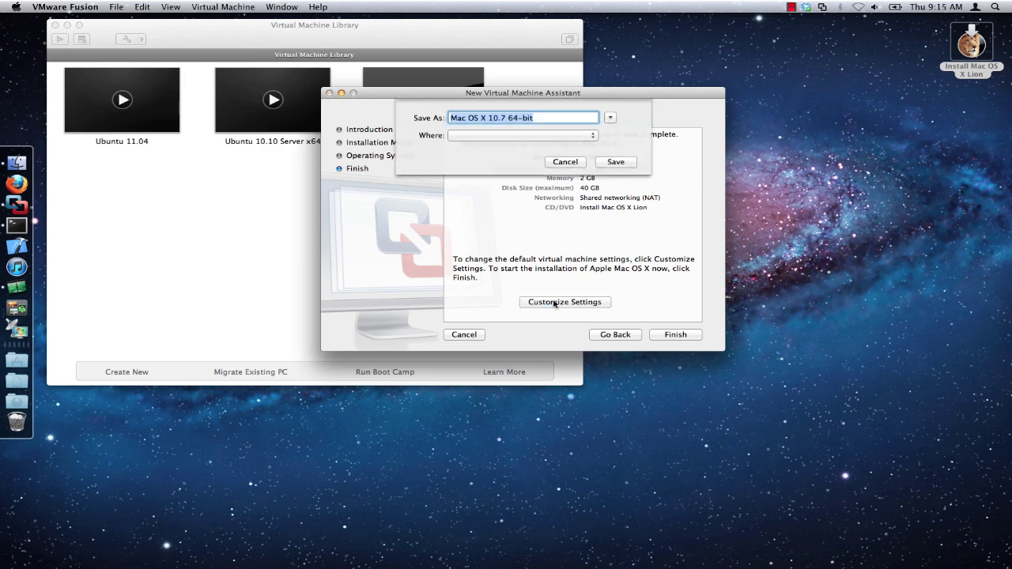
{"action": "left_click", "coordinate": [615, 162]}
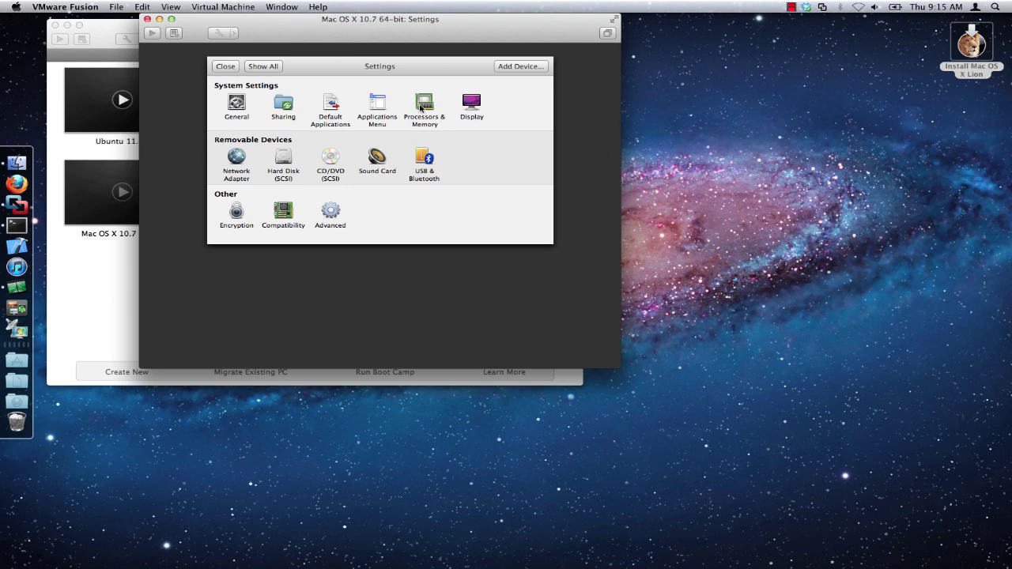
Check Processors & Memory (1 core, 2048 MB), then close the VM settings.
{"action": "left_click", "coordinate": [423, 108]}
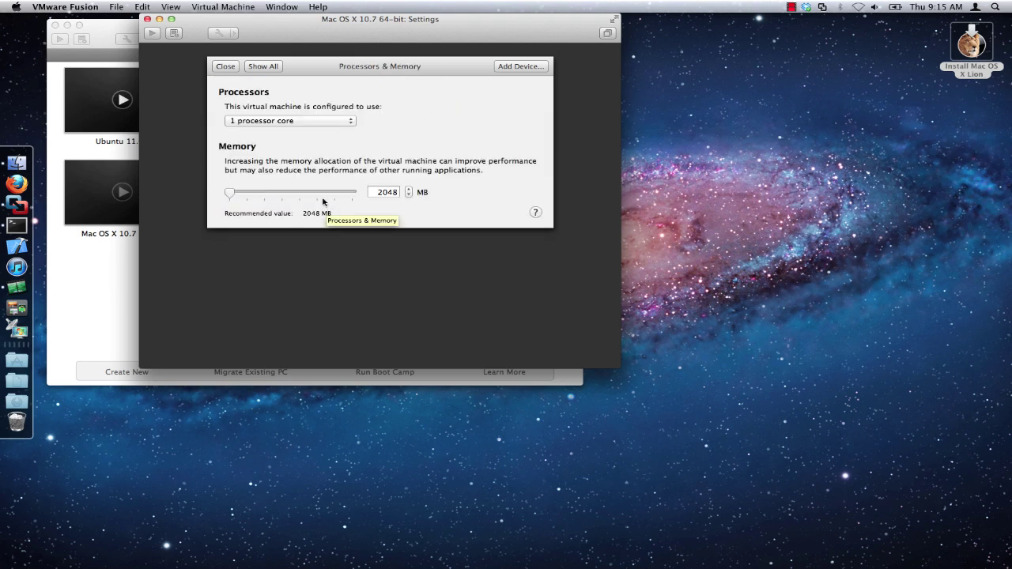
{"action": "left_click", "coordinate": [226, 67]}
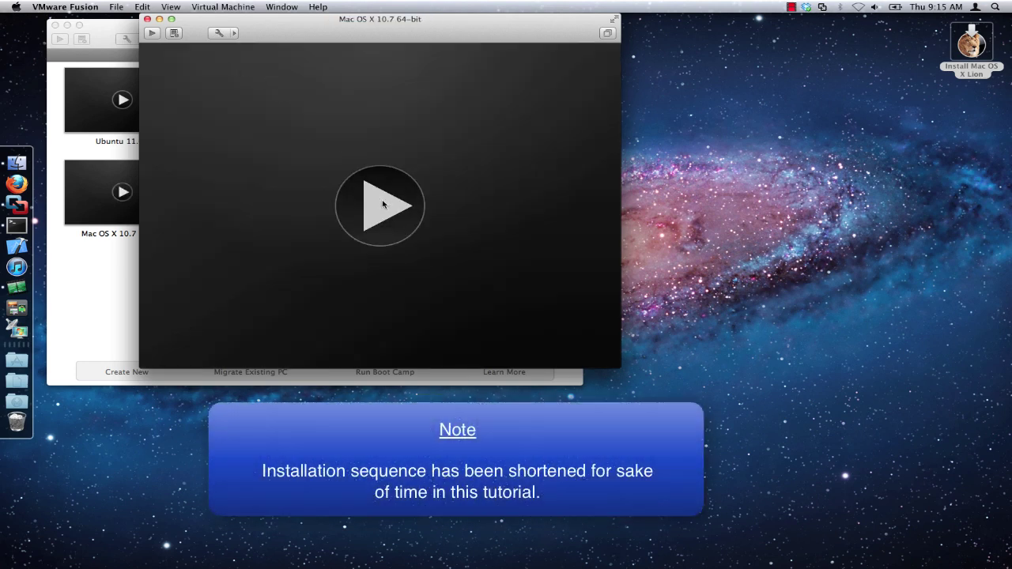
Power on the VM, choose English, and start Reinstall Mac OS X.
{"action": "left_click", "coordinate": [382, 204]}
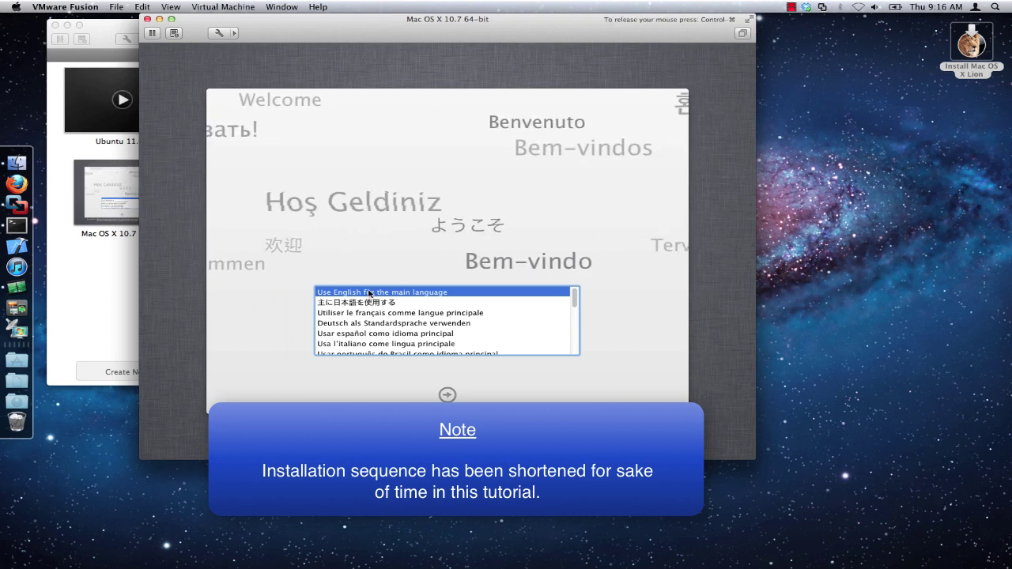
{"action": "left_click", "coordinate": [446, 395]}
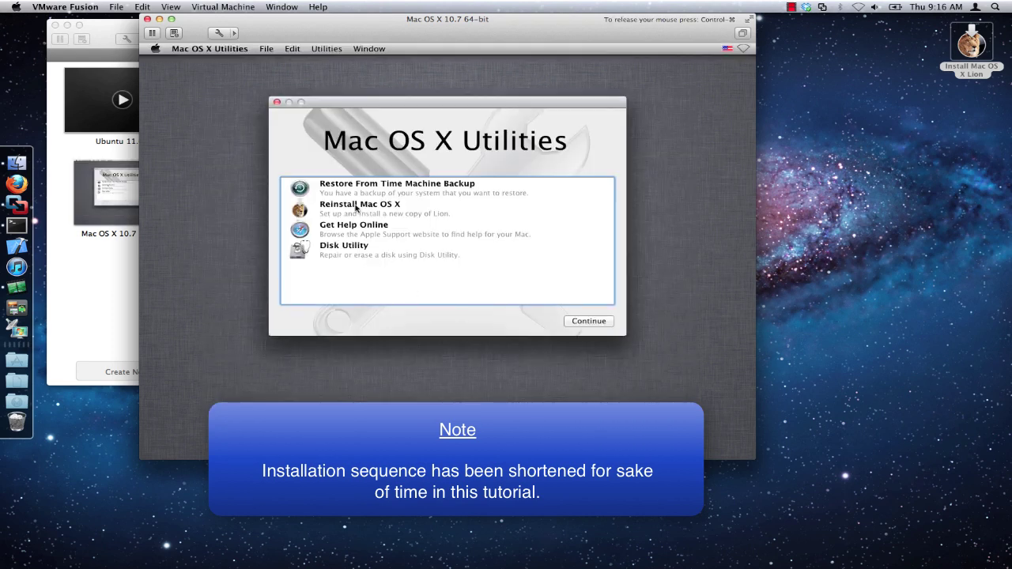
{"action": "left_click", "coordinate": [358, 208]}
{"action": "left_click", "coordinate": [568, 318]}
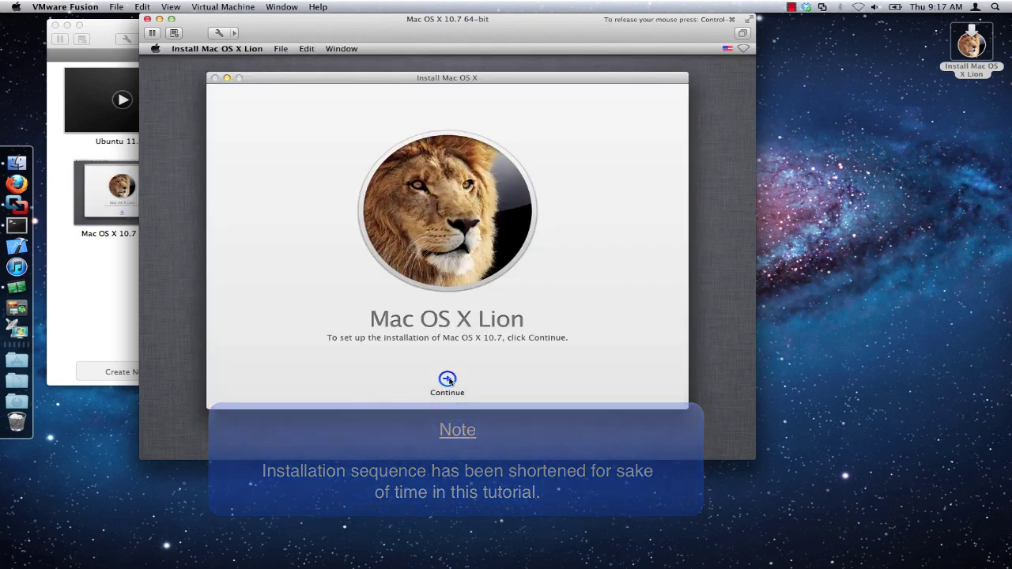
Accept the Lion license and install Mac OS X Lion onto Macintosh HD.
{"action": "left_click", "coordinate": [447, 380]}
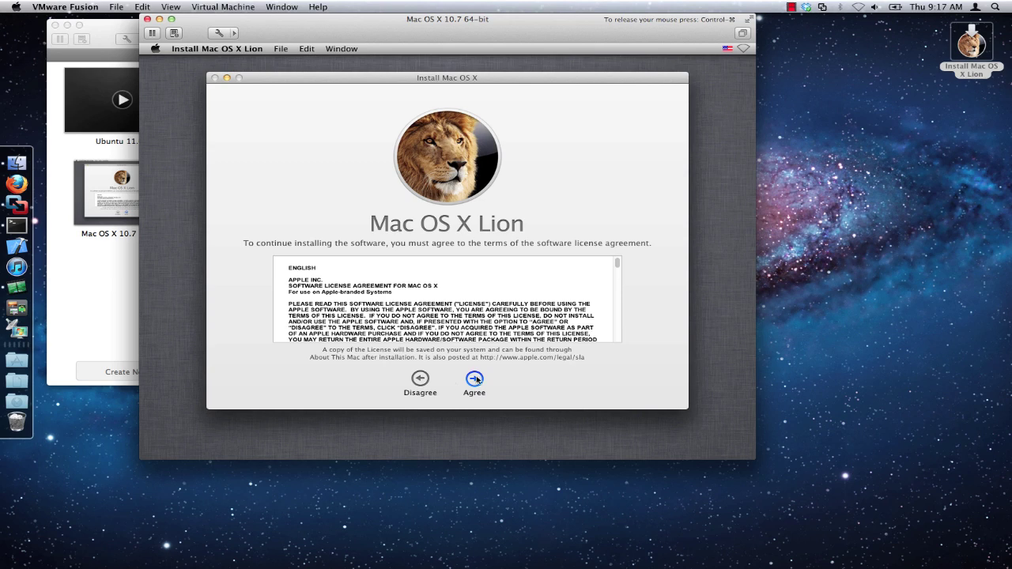
{"action": "left_click", "coordinate": [477, 380]}
{"action": "left_click", "coordinate": [534, 142]}
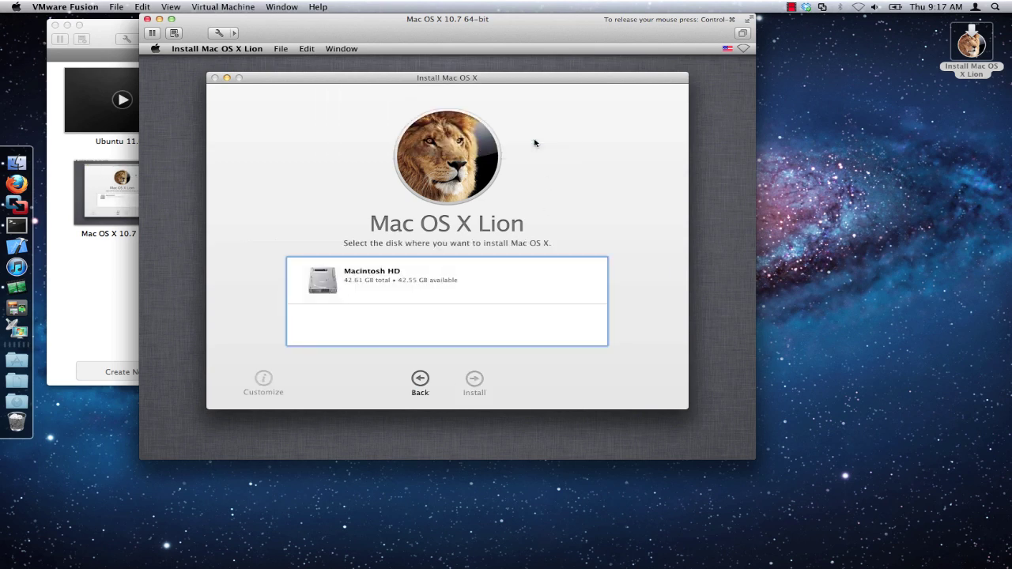
{"action": "left_click", "coordinate": [376, 283]}
{"action": "left_click", "coordinate": [475, 384]}
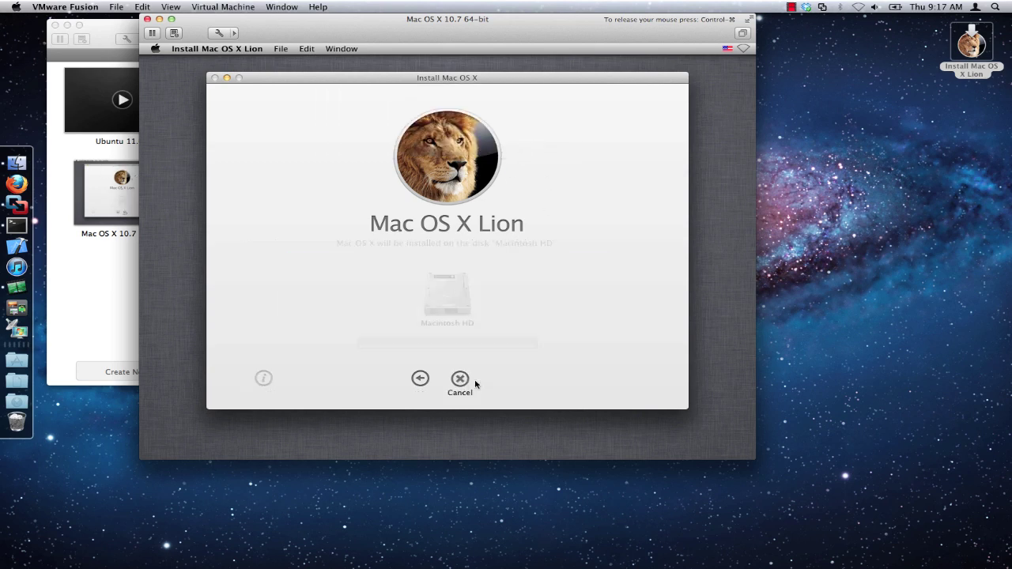